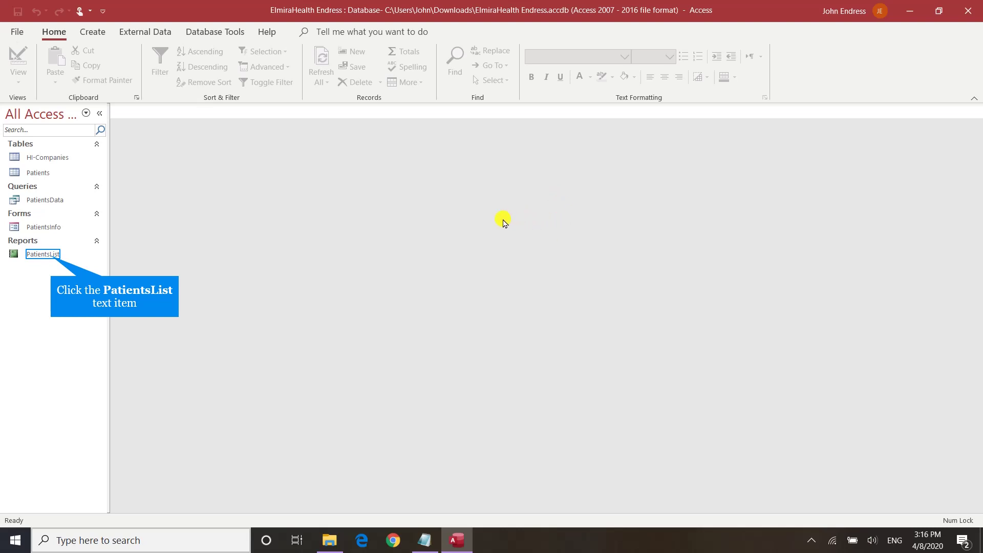
Open the PatientsList report in Design View and delete the HI-CarrierName label from the Page Header.
left_click(55, 255)
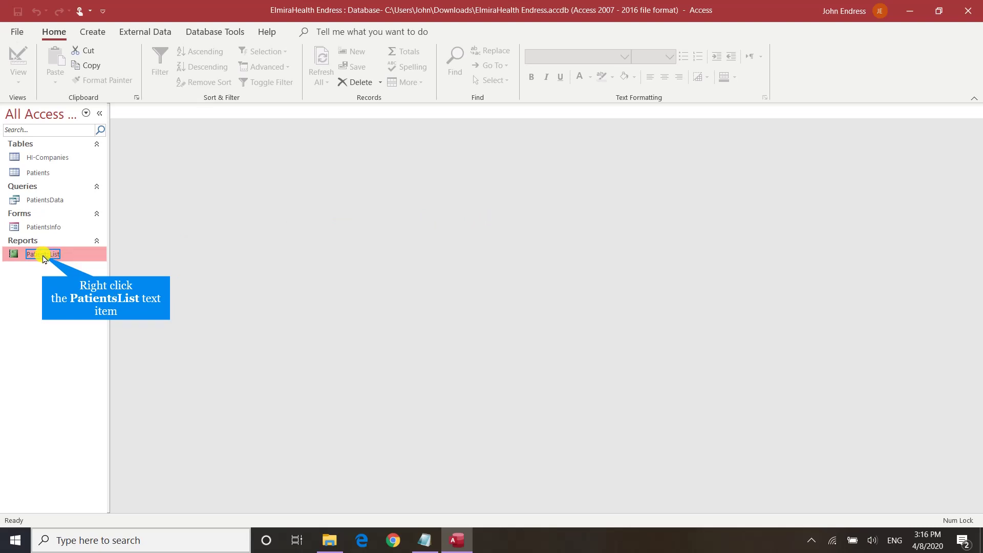
right_click(45, 260)
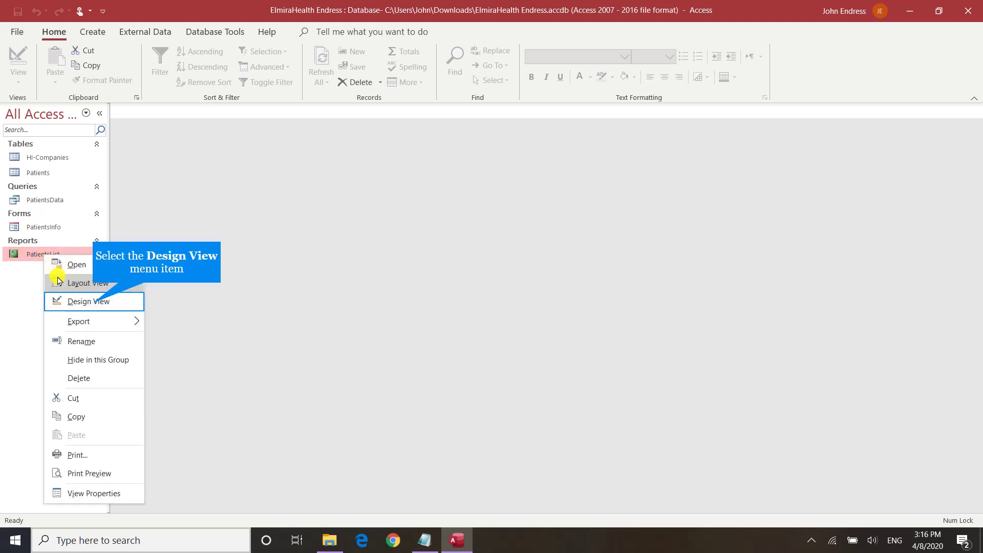
left_click(88, 302)
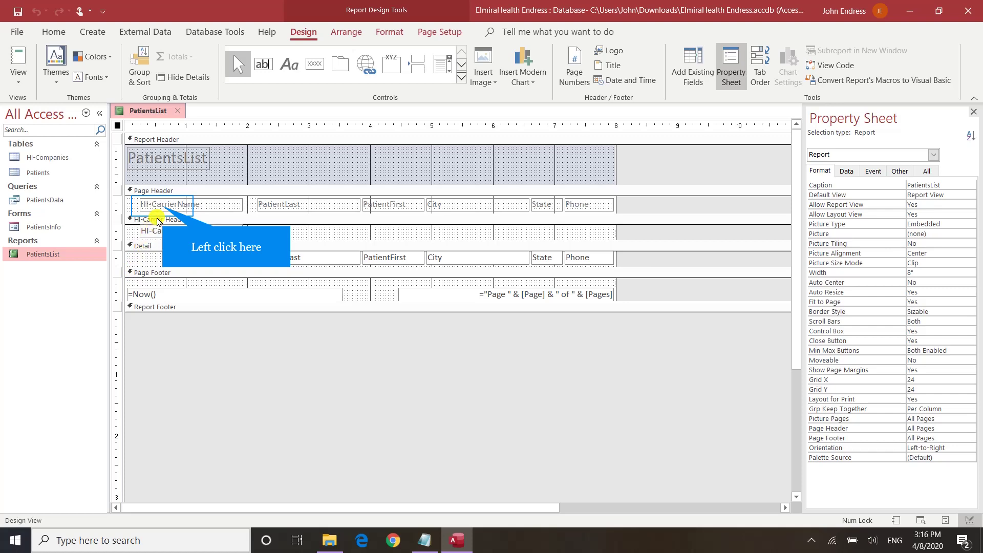
left_click(164, 208)
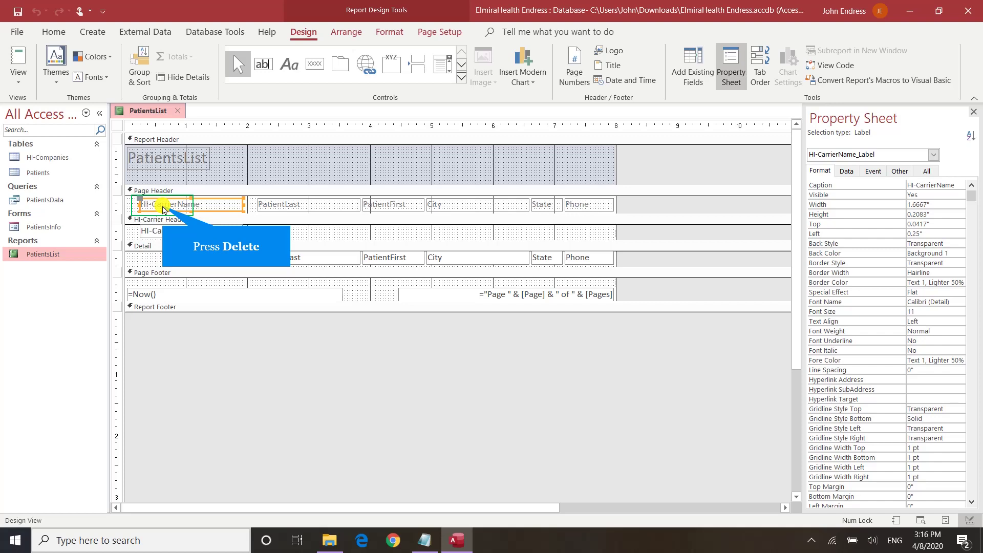
key("Delete")
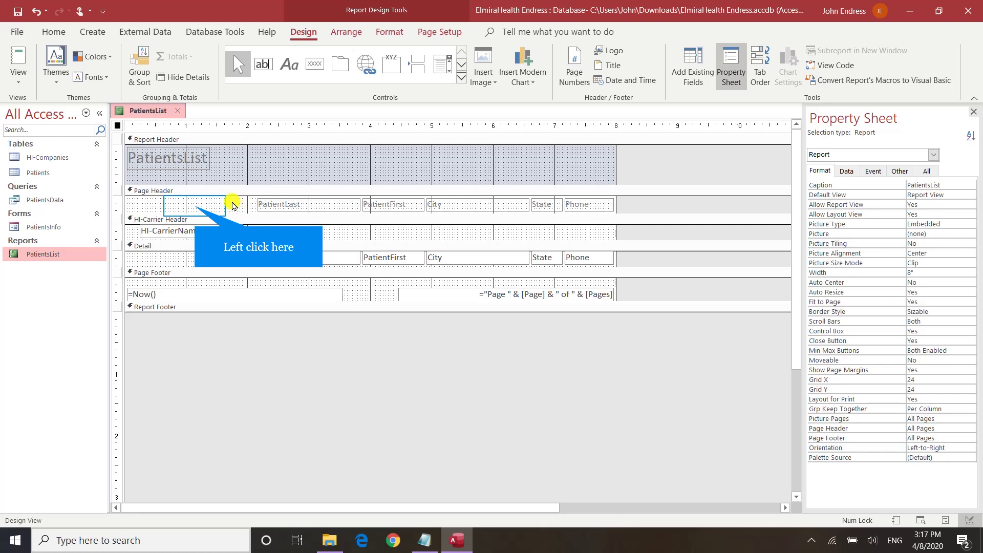
Shift the PatientLast through Phone labels in the Page Header and their matching Detail fields left to about the 1-inch mark.
left_click(195, 208)
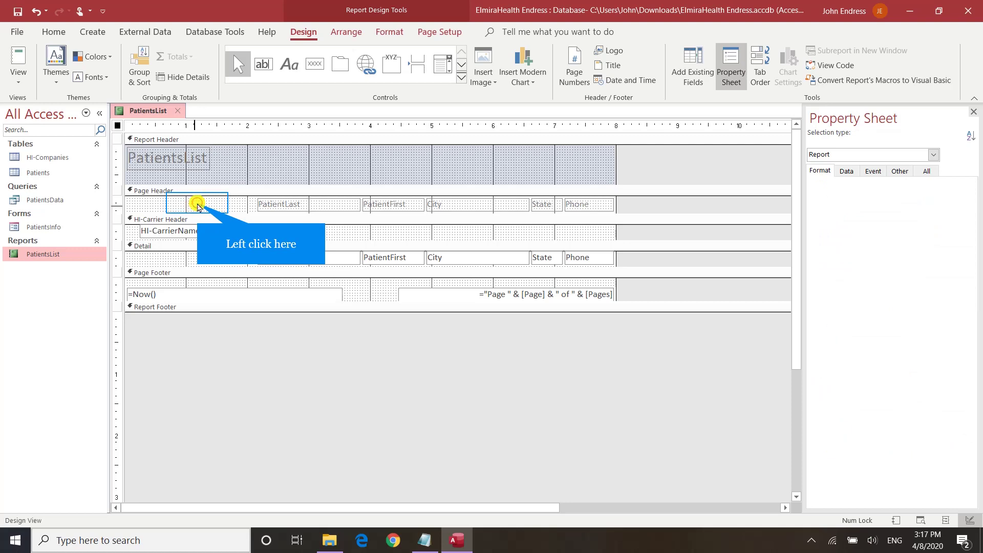
left_click_drag(197, 202, 595, 206)
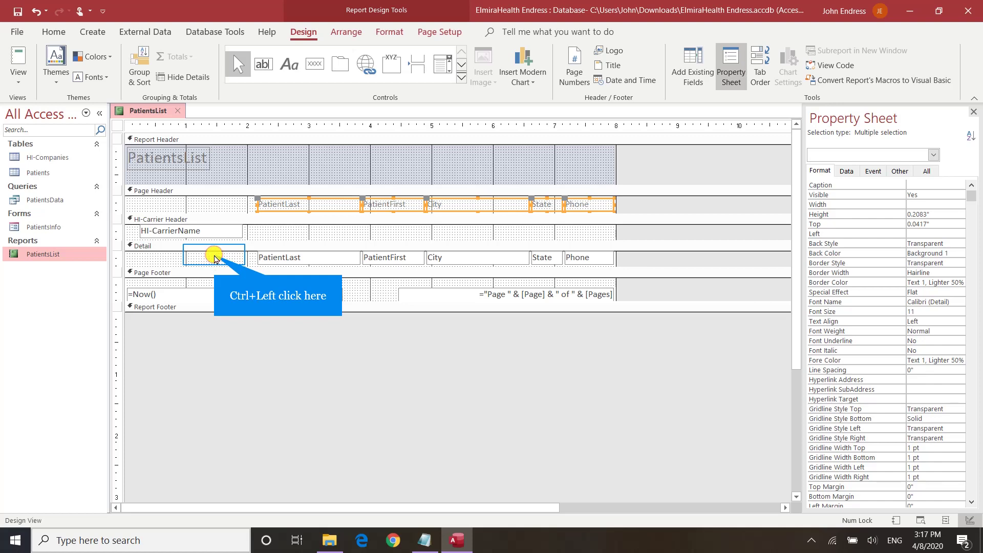
left_click_drag(215, 258, 514, 262)
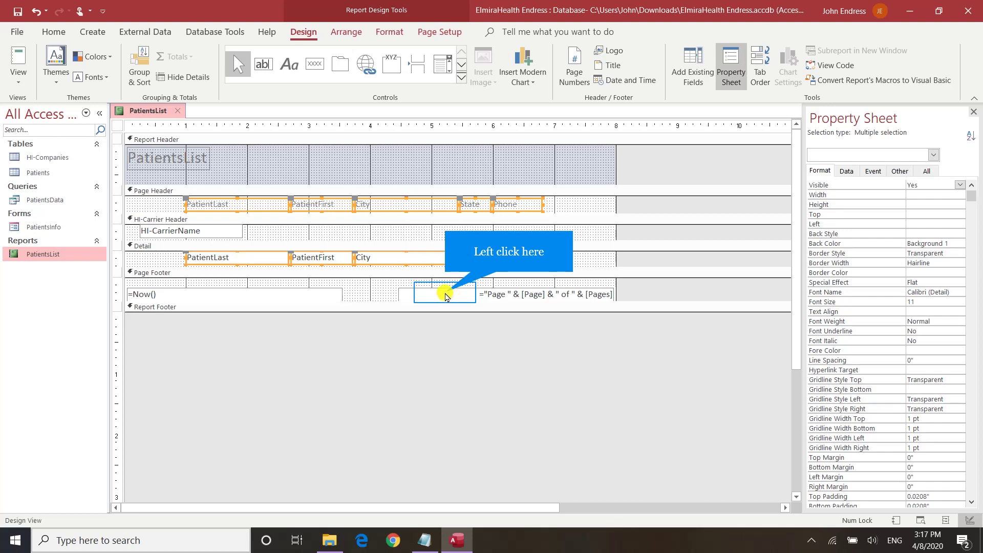
Narrow the page-number text box in the Page Footer to about 2.29 inches and reduce the report width to about 7 inches.
left_click(445, 296)
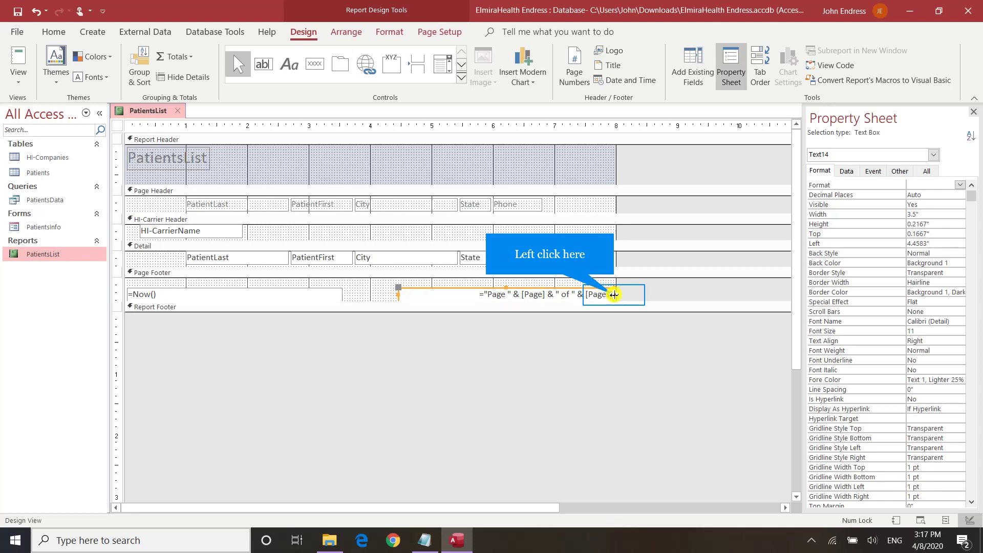
left_click_drag(615, 292, 542, 300)
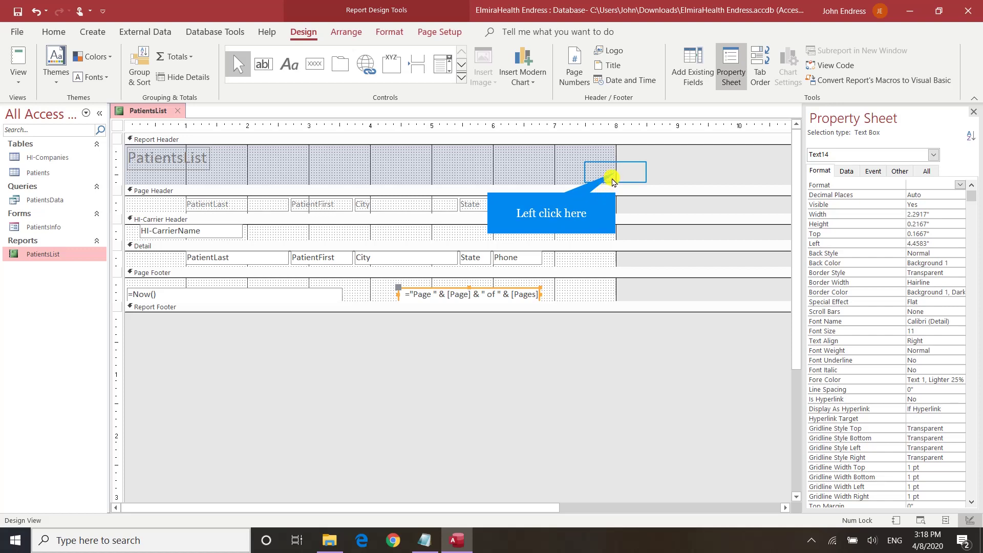
left_click_drag(615, 173, 555, 180)
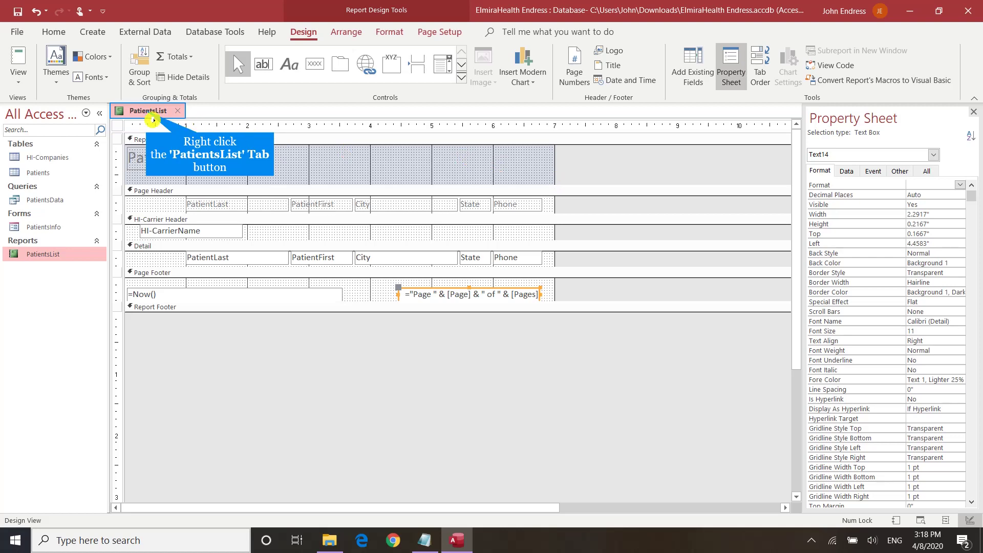
Switch the PatientsList report to Print Preview and review the grouped patient rows down the page.
right_click(148, 113)
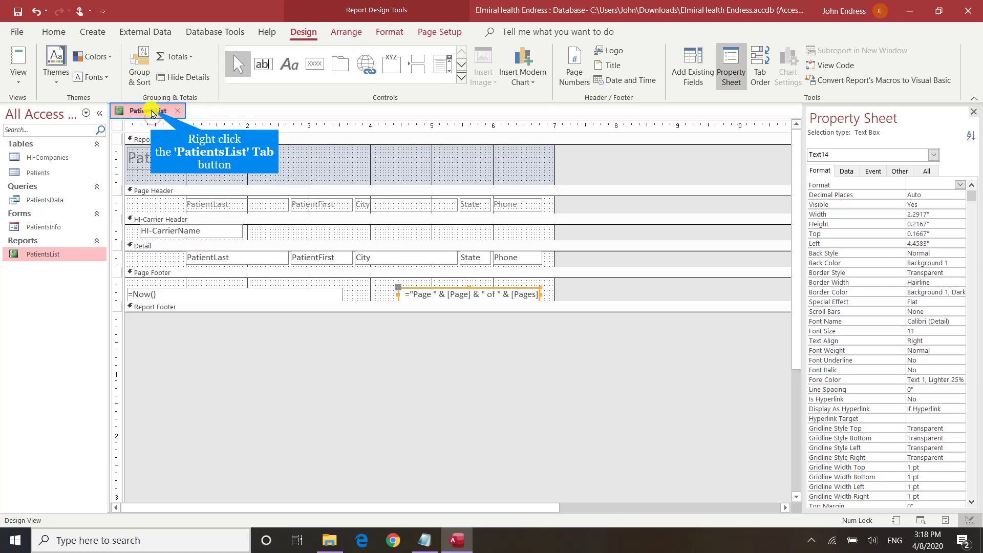
right_click(151, 113)
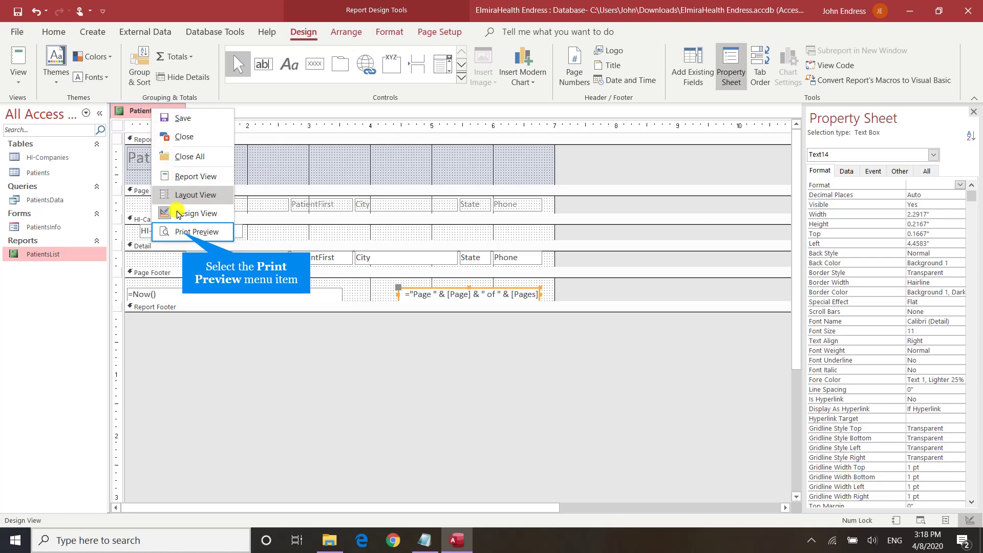
left_click(183, 234)
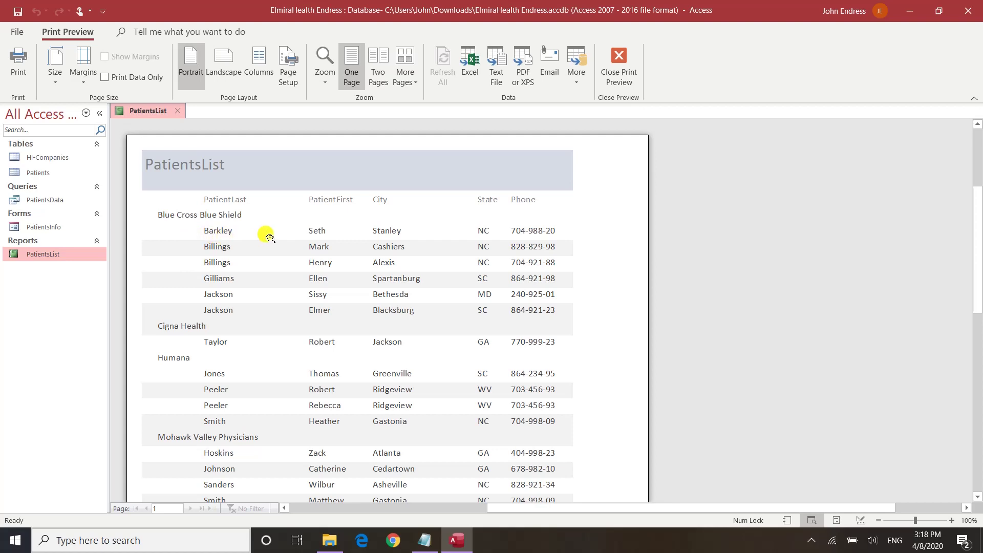
scroll(268, 237, "down", 5)
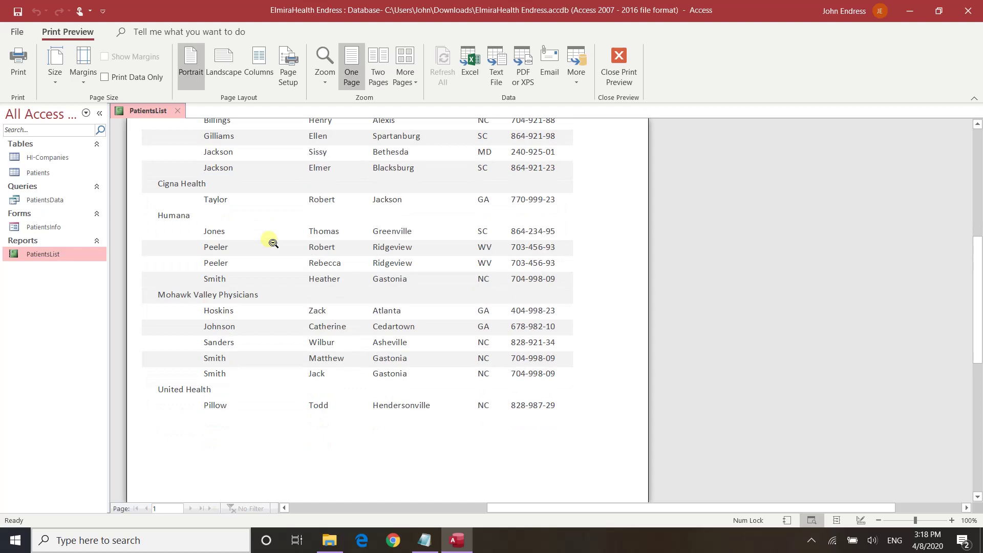
scroll(273, 244, "up", 5)
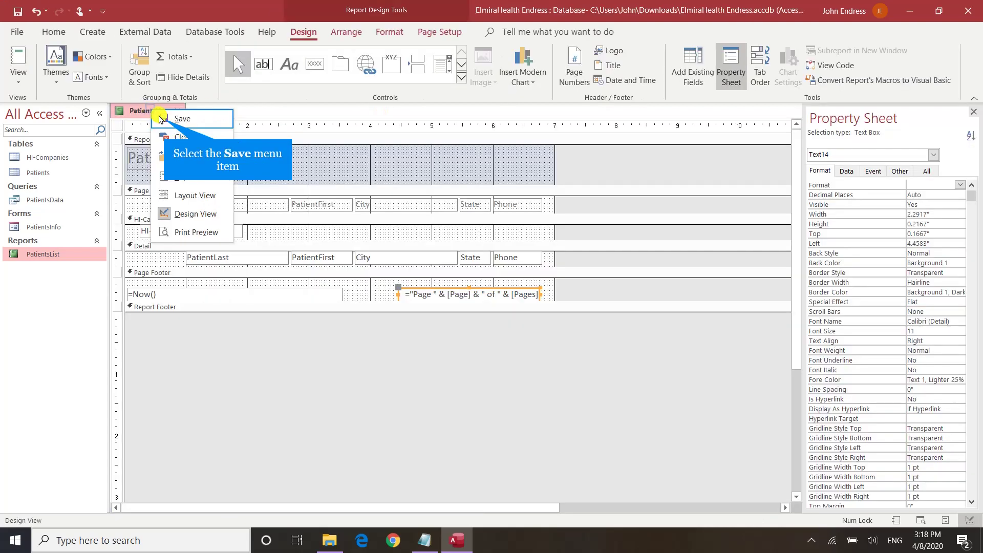
Save the PatientsList report design and close the report.
left_click(169, 119)
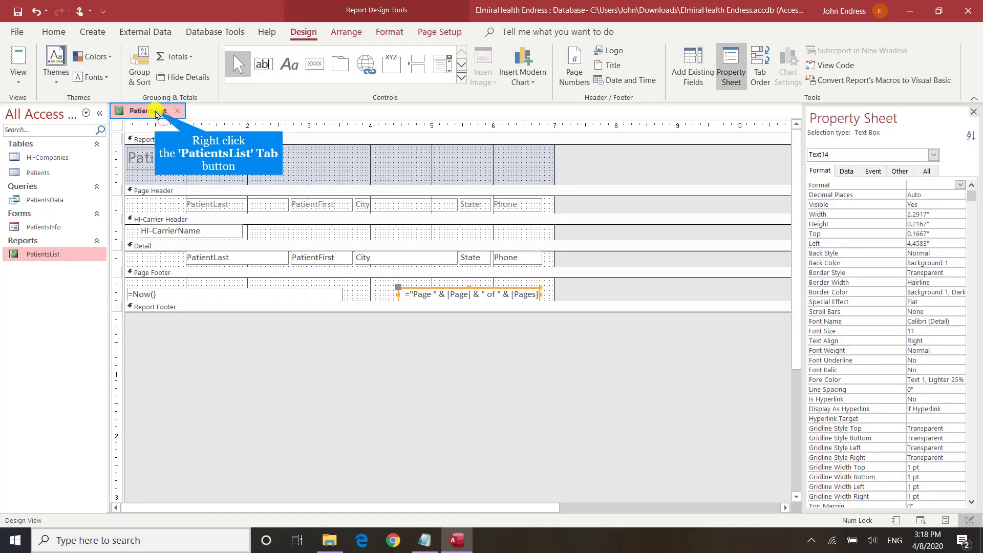
right_click(153, 112)
left_click(170, 139)
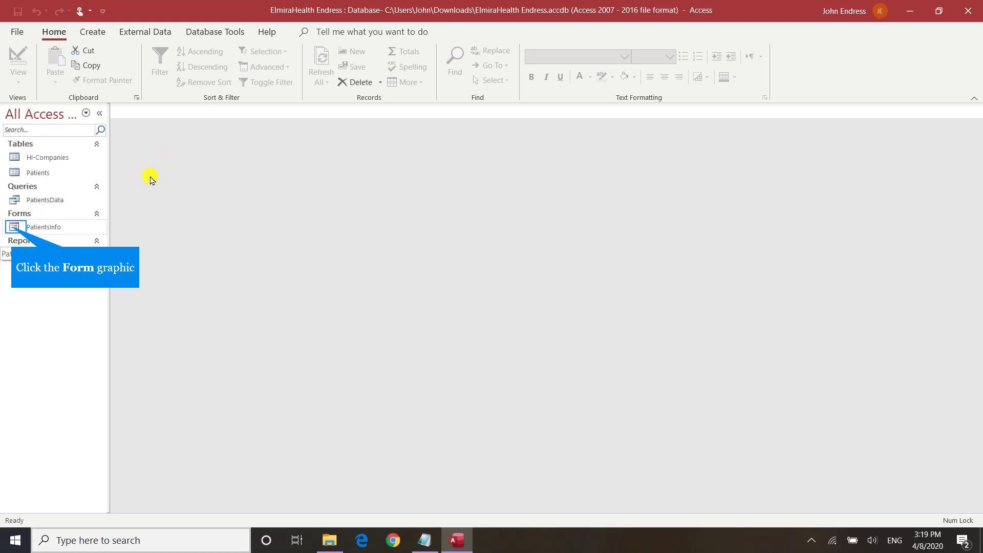
Open the PatientsInfo form in Design View and set the HI-CarrierName text box's Tab Stop property to No.
left_click(13, 231)
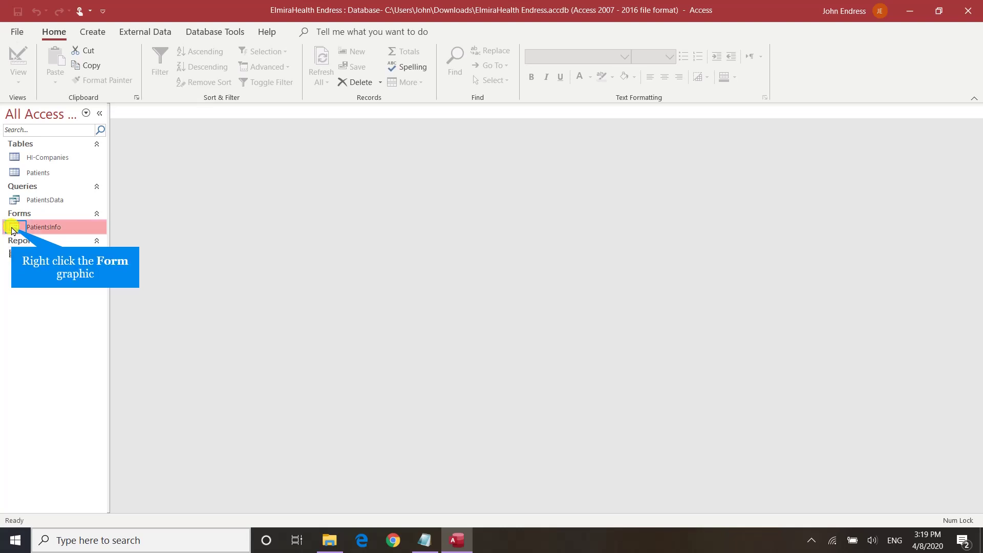
right_click(13, 231)
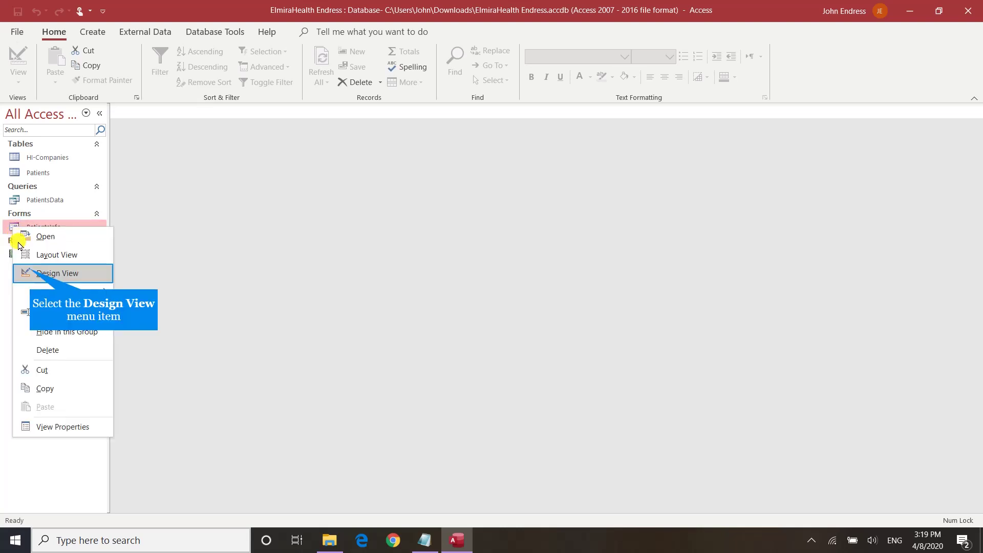
left_click(29, 272)
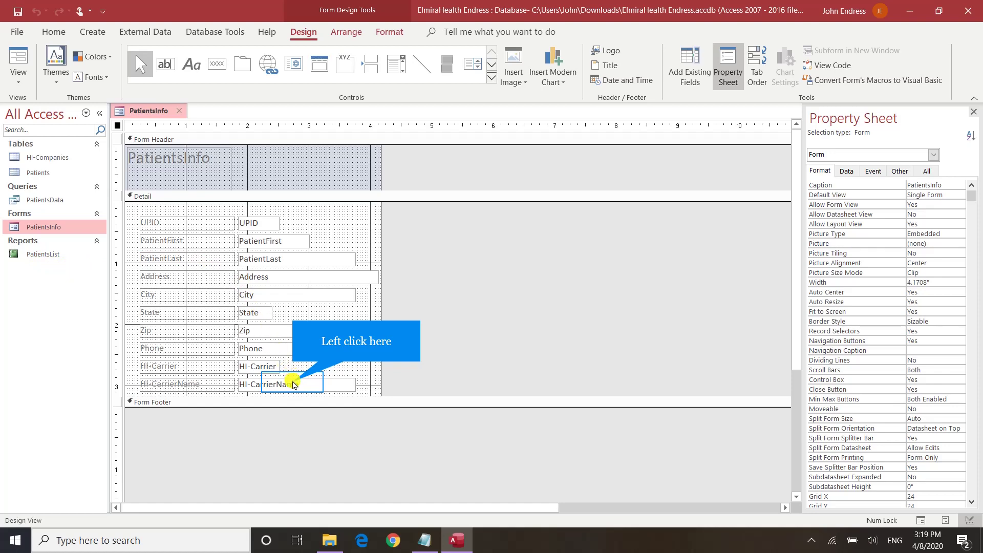
left_click(293, 385)
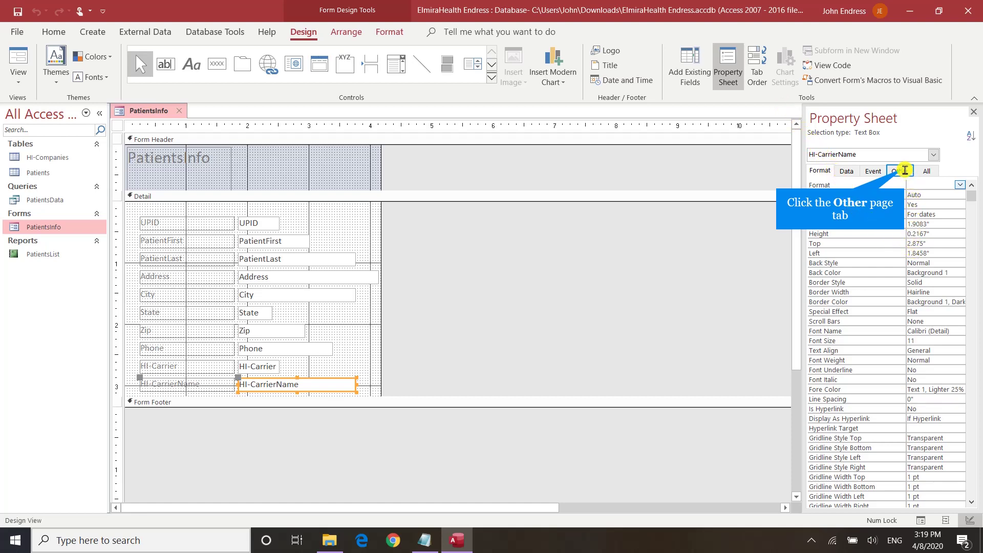
left_click(900, 170)
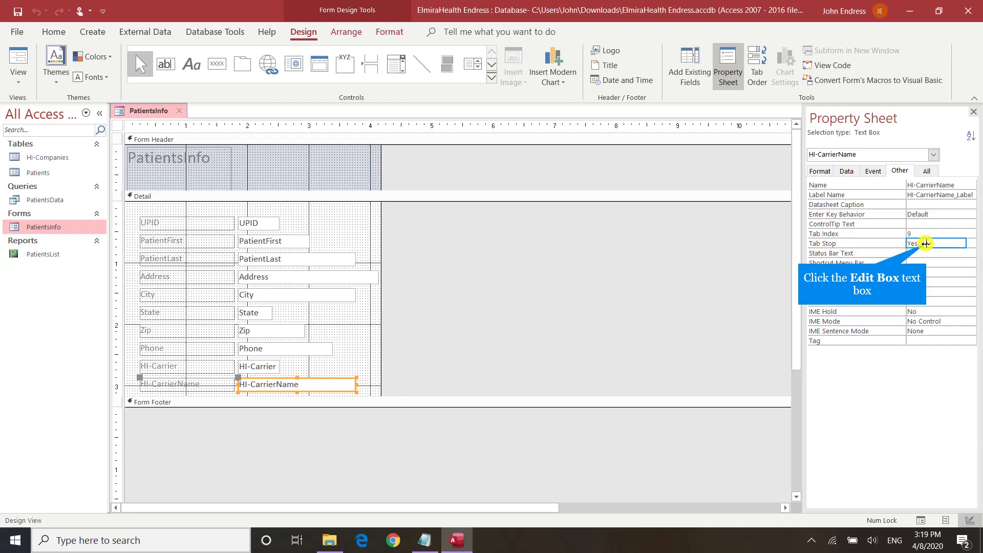
left_click(926, 244)
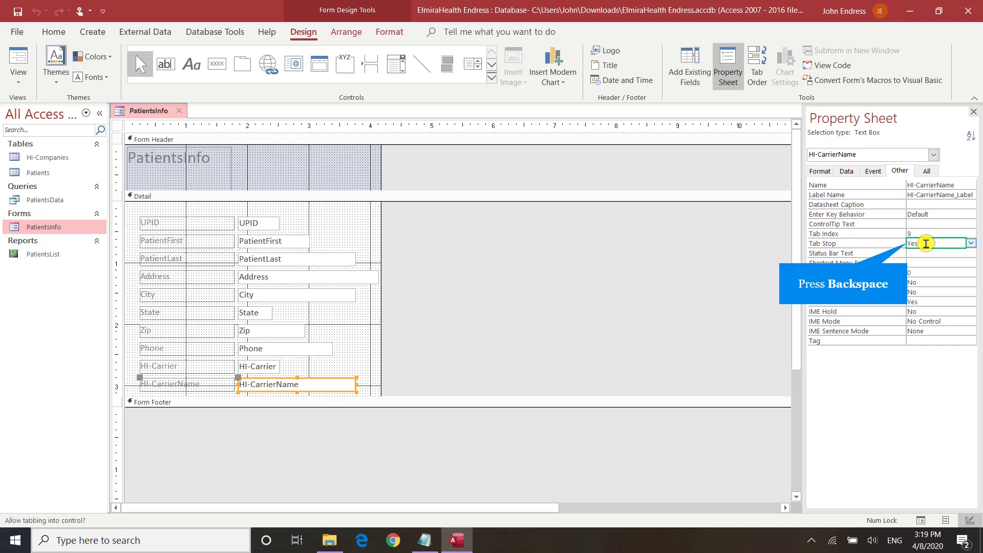
key("BackSpace")
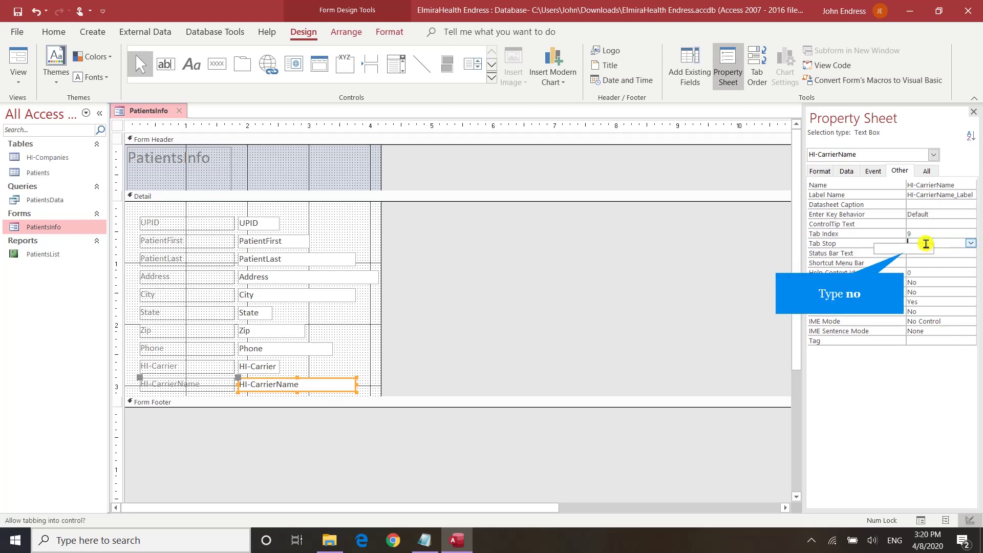
type("no")
key("Return")
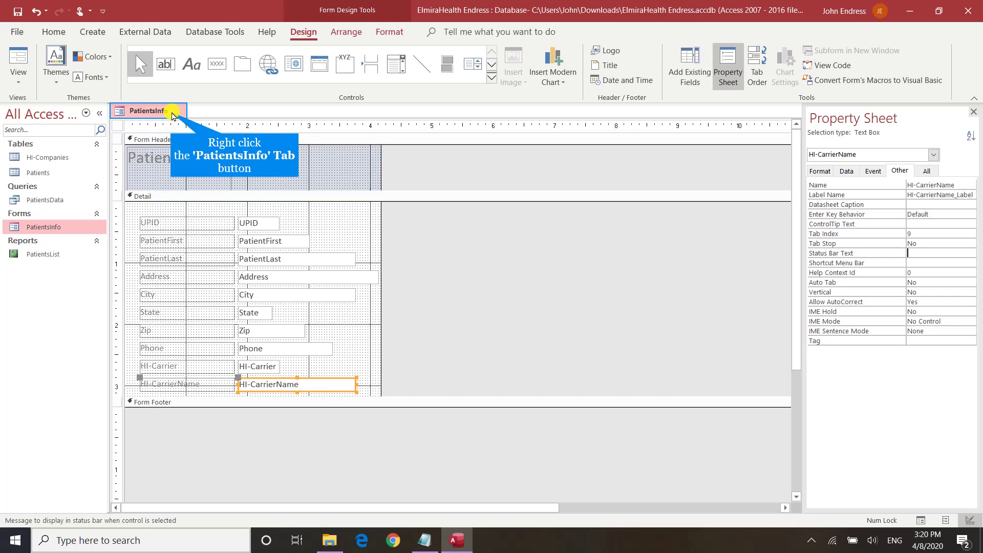
Save the PatientsInfo form design and close the form.
right_click(177, 115)
left_click(183, 123)
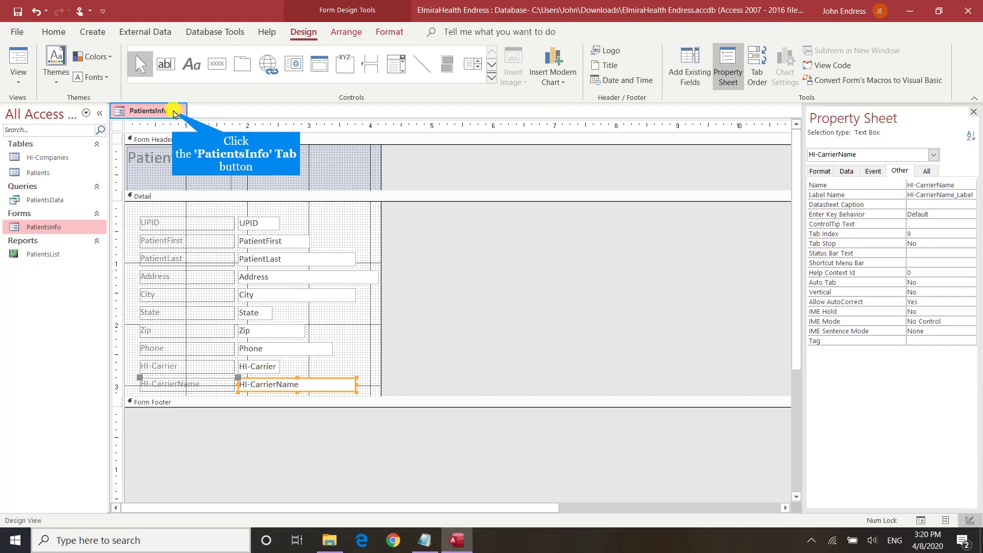
left_click(175, 112)
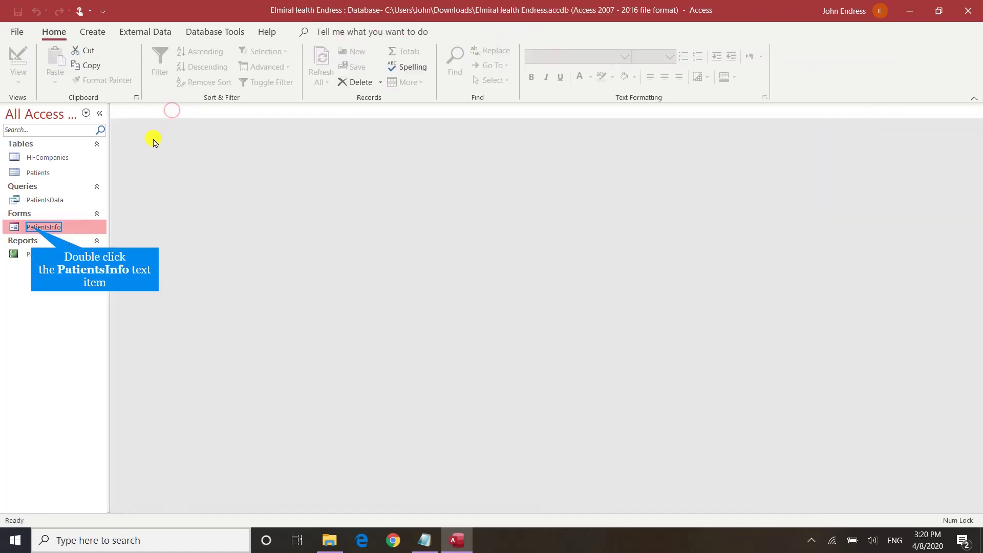
Open the PatientsInfo form in Form View and check the tab order by moving through every field of the first record.
double_click(32, 230)
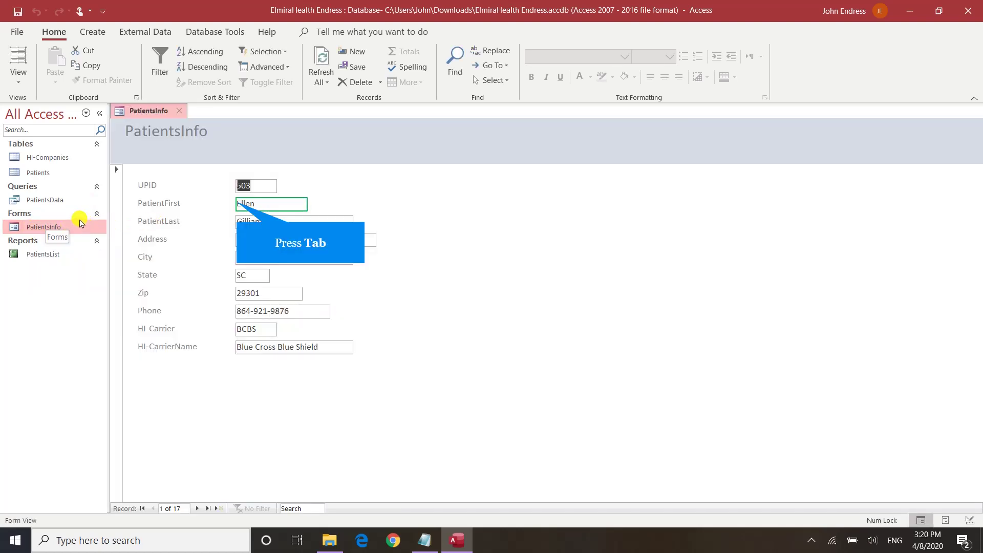
key("Tab")
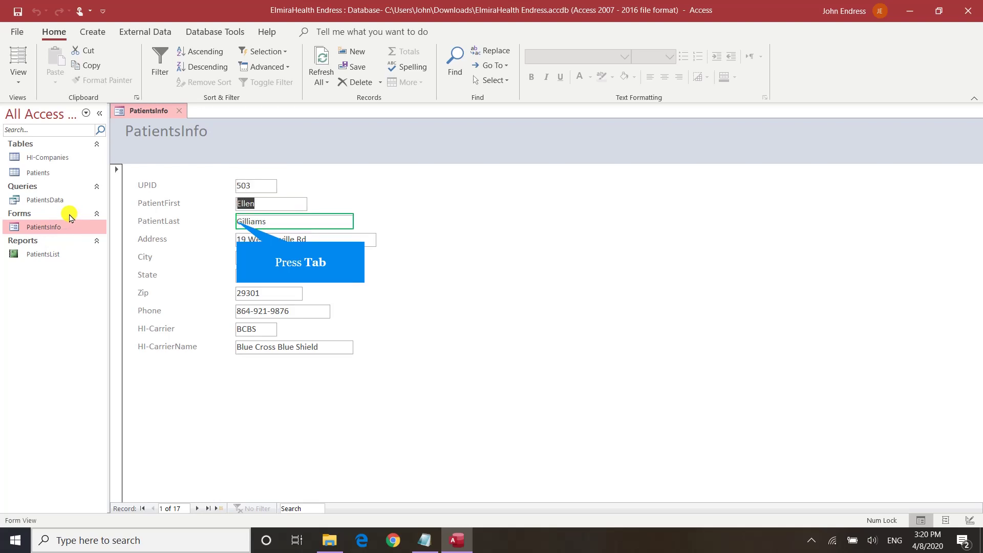
key("Tab")
key("Tab")
key("Tab")
key("Tab")
key("Tab")
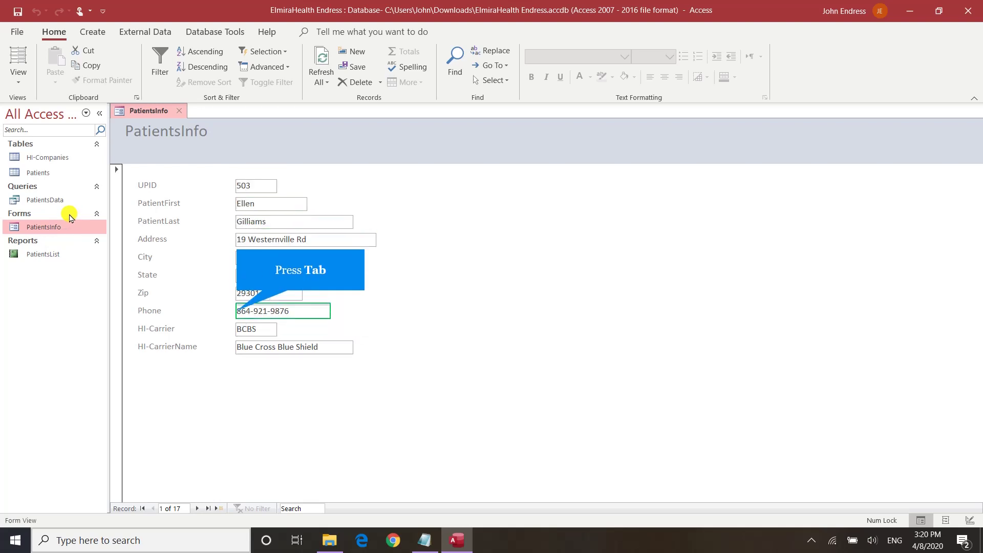
key("Tab")
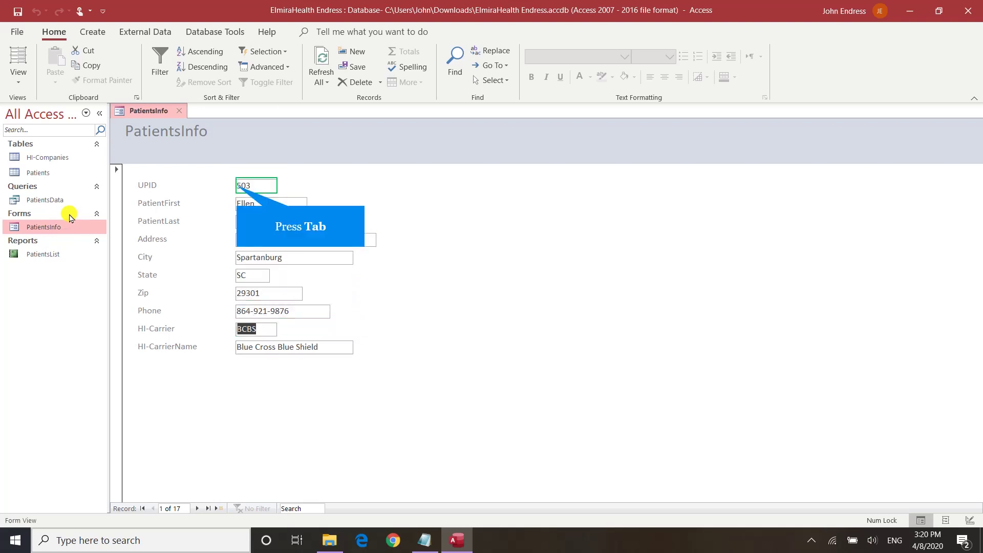
key("Tab")
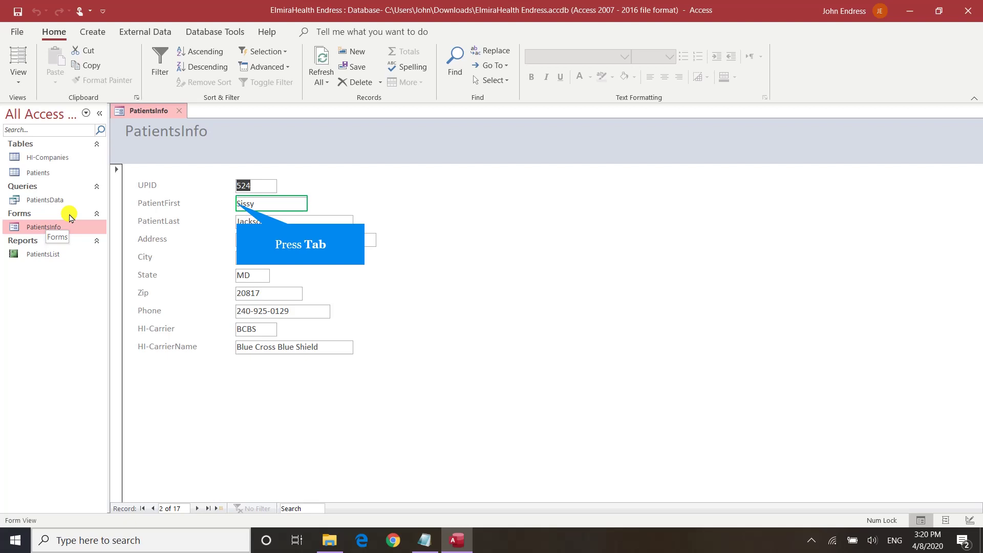
Change HI-Carrier to MVP in the second record of the PatientsInfo form and advance to the following record.
key("Tab")
key("Tab")
key("Tab")
key("Tab")
key("Tab")
key("Tab")
key("Tab")
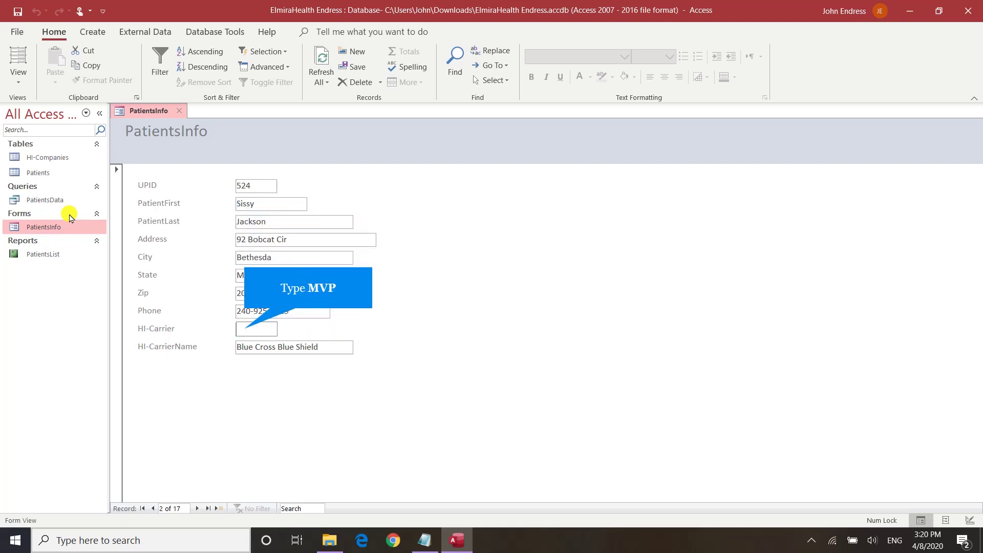
type("MVP")
key("Tab")
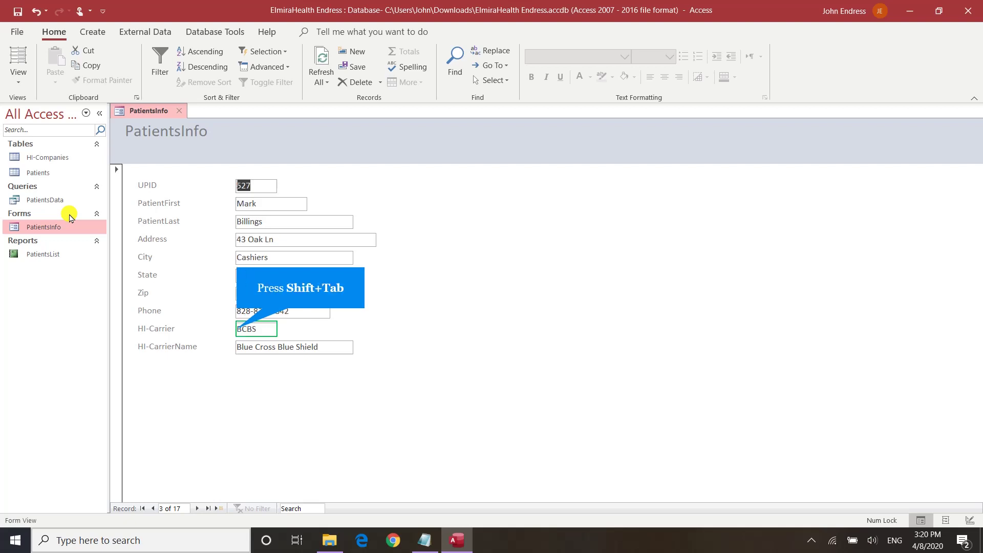
Return to the second record of the PatientsInfo form and change its HI-Carrier to H.
key("shift+Tab")
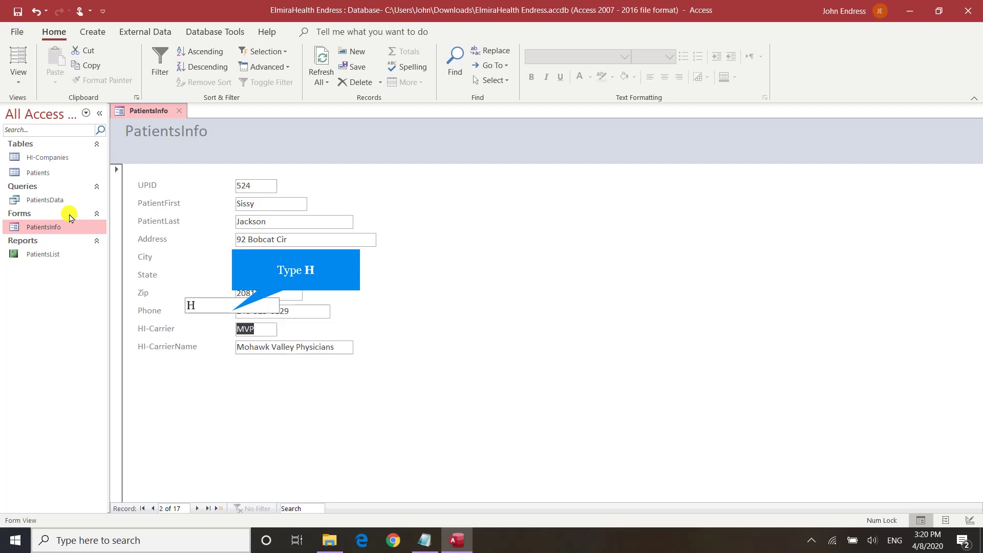
type("H")
key("Tab")
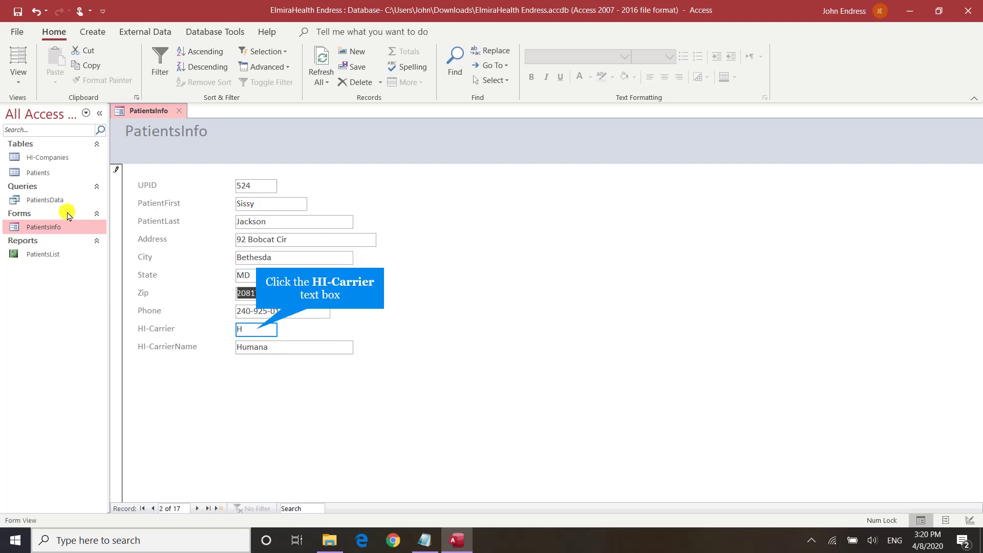
Try to replace the second record's HI-Carrier code with an asterisk (*).
left_click(253, 329)
key("BackSpace")
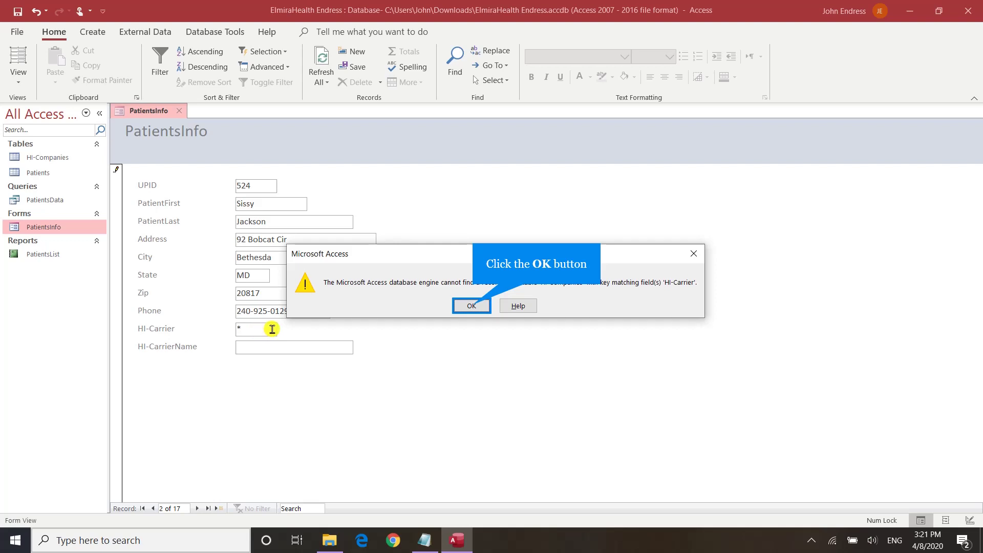
left_click(472, 306)
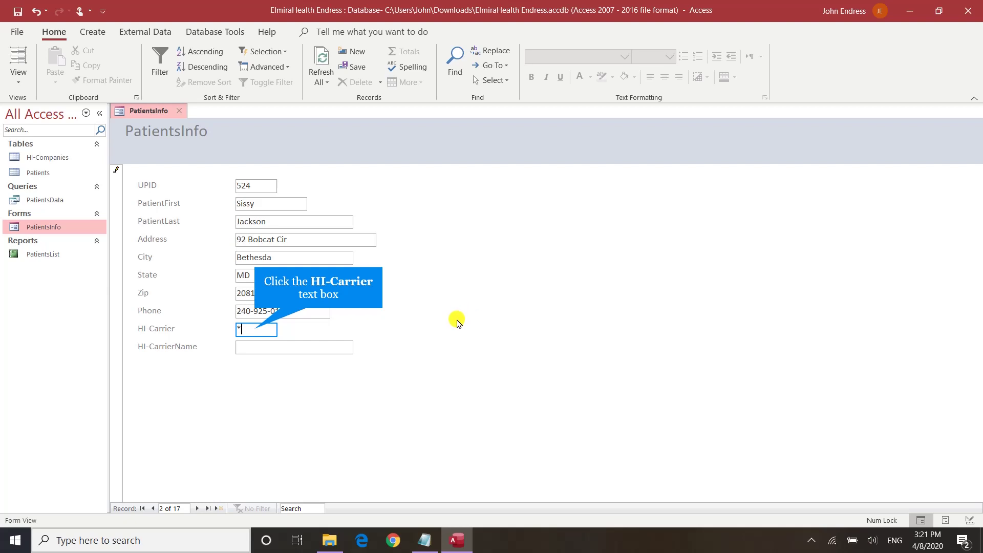
Clear the asterisk from HI-Carrier in the second record and try to enter BOB as the carrier code.
left_click(255, 330)
key("BackSpace")
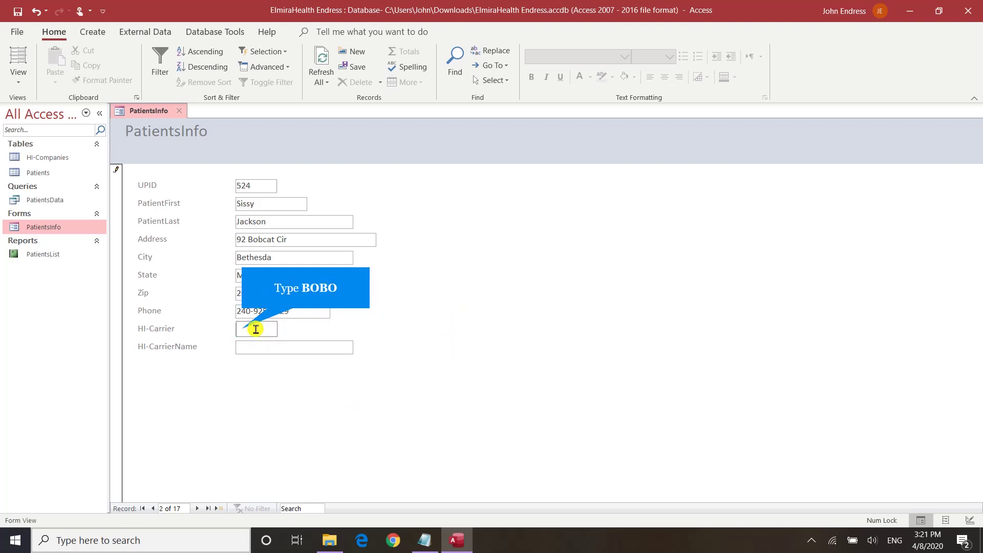
type("BOBO")
key("BackSpace")
key("Return")
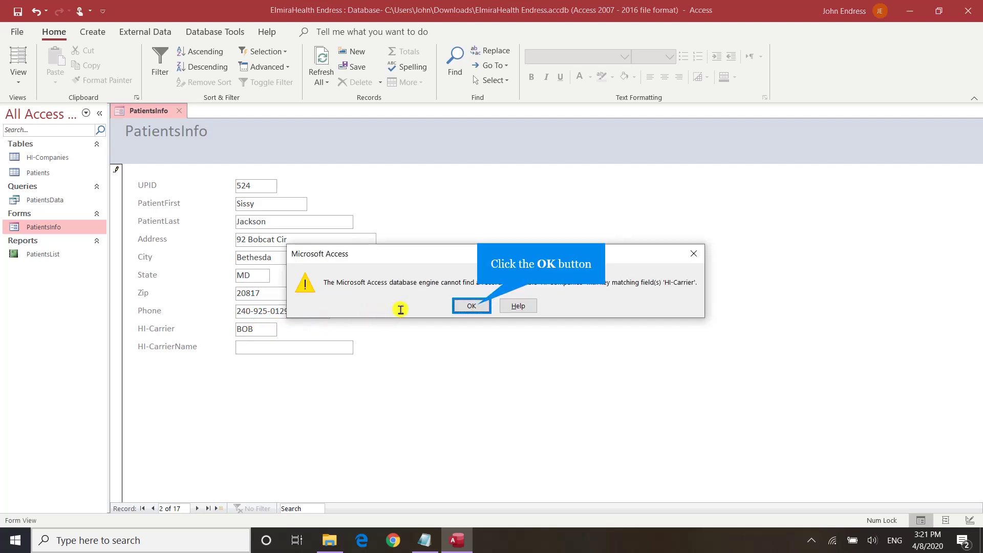
left_click(472, 307)
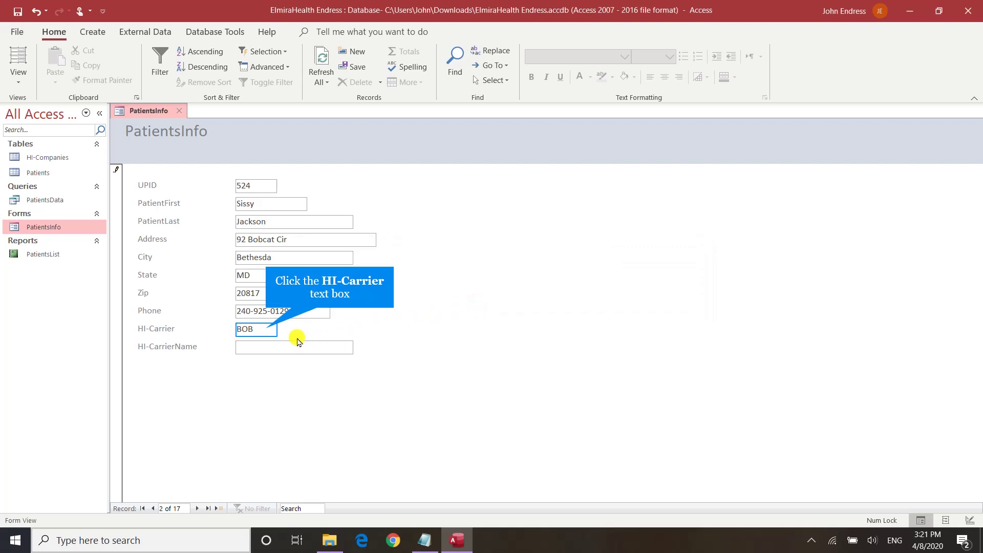
Clear the invalid code from HI-Carrier in the second record and set it to MVP.
left_click(267, 332)
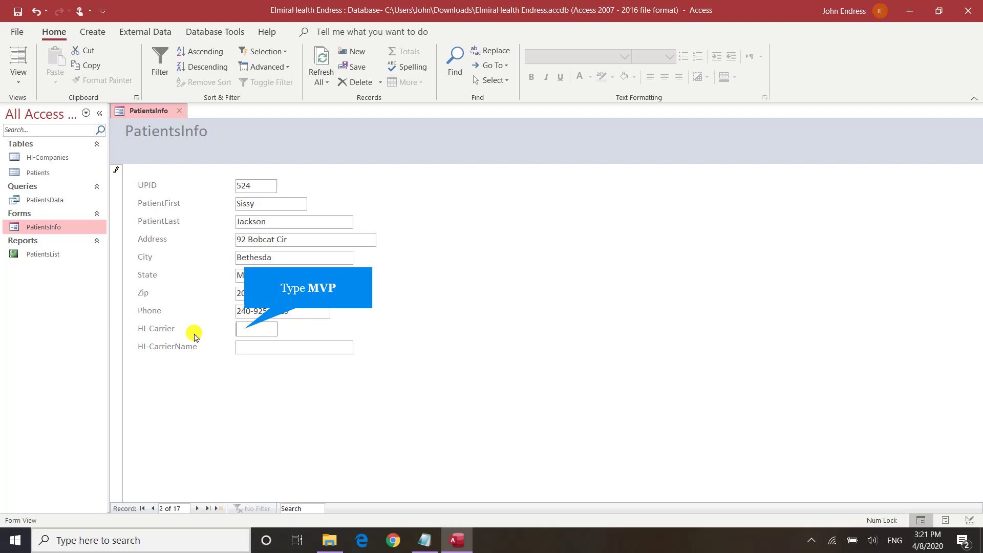
type("M")
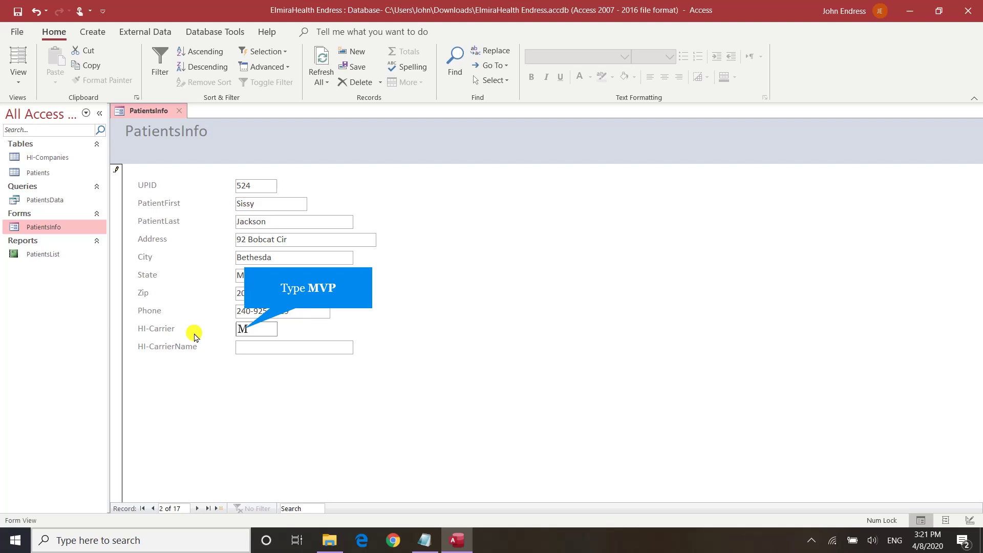